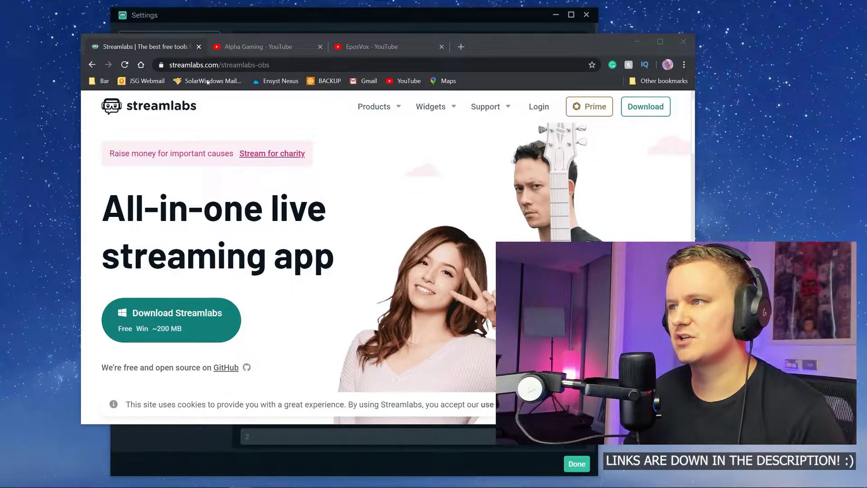
- Look through the video lists of the Alpha Gaming and EposVox YouTube channels and minimise the browser
click(255, 47)
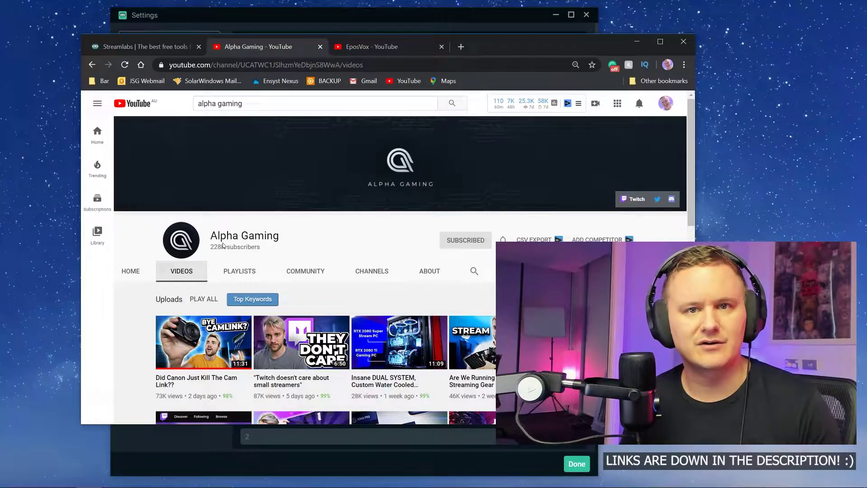
scroll(134, 329, down, 1)
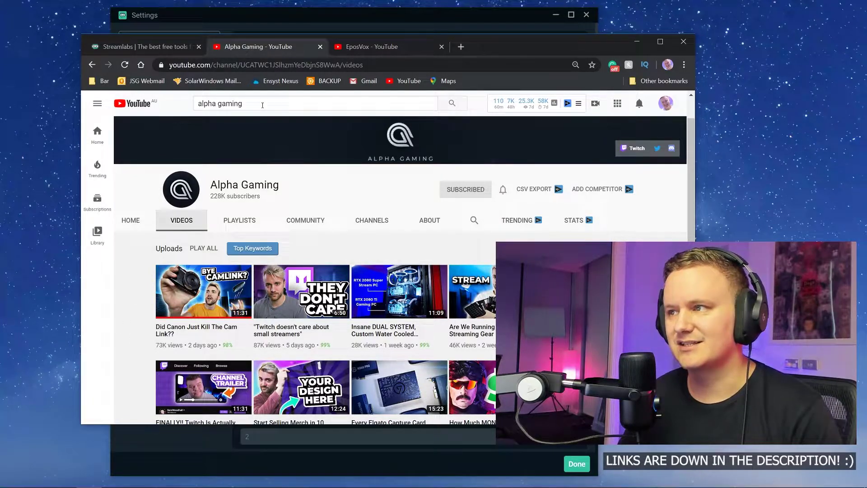
click(366, 46)
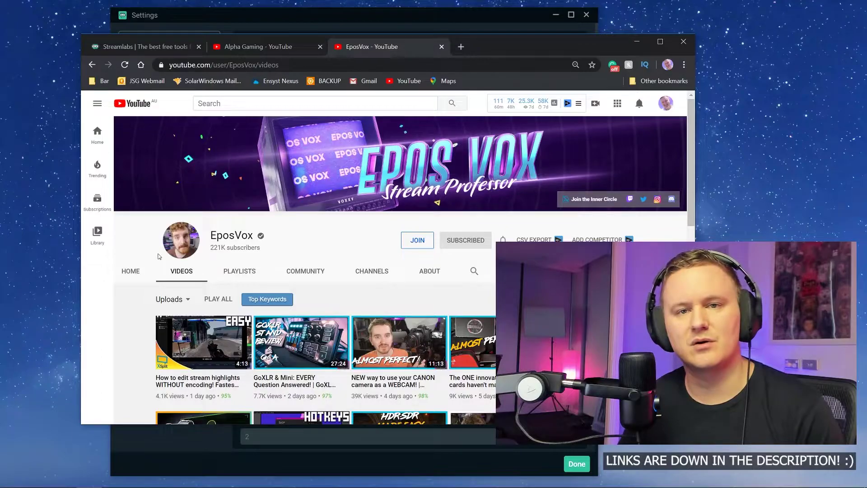
scroll(136, 321, down, 2)
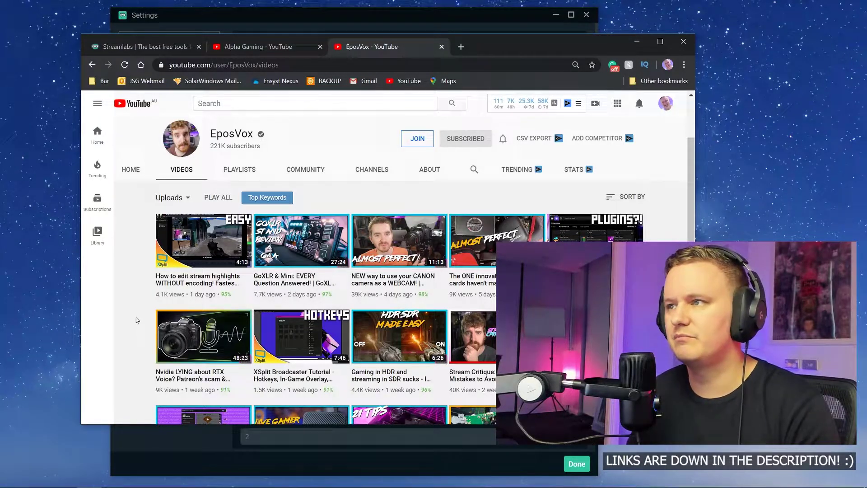
click(280, 47)
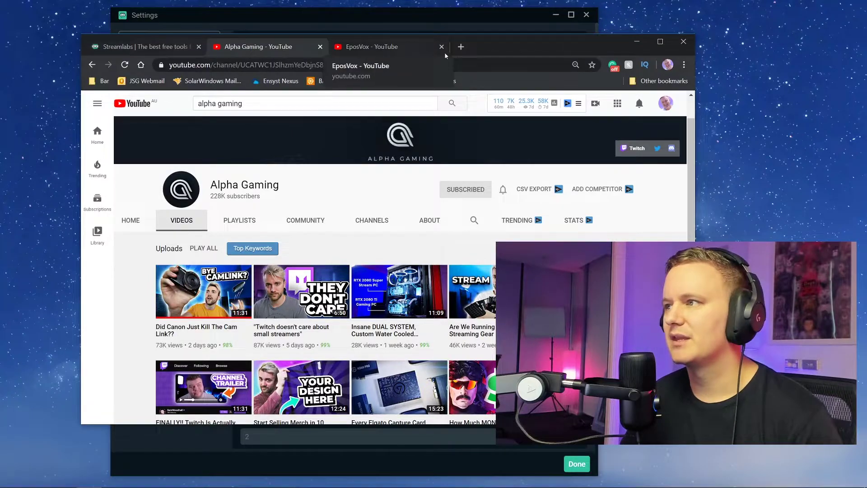
click(637, 41)
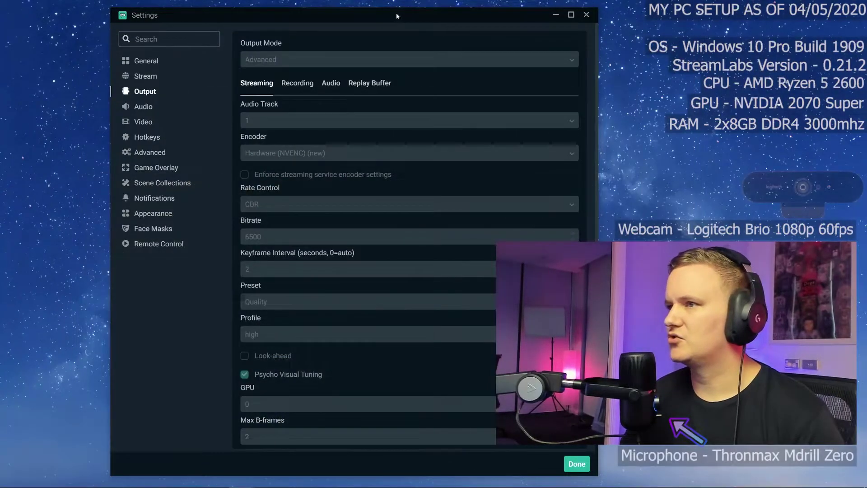
- Review the General settings and the Streaming output settings, including encoder, rate control, bitrate and preset
click(143, 62)
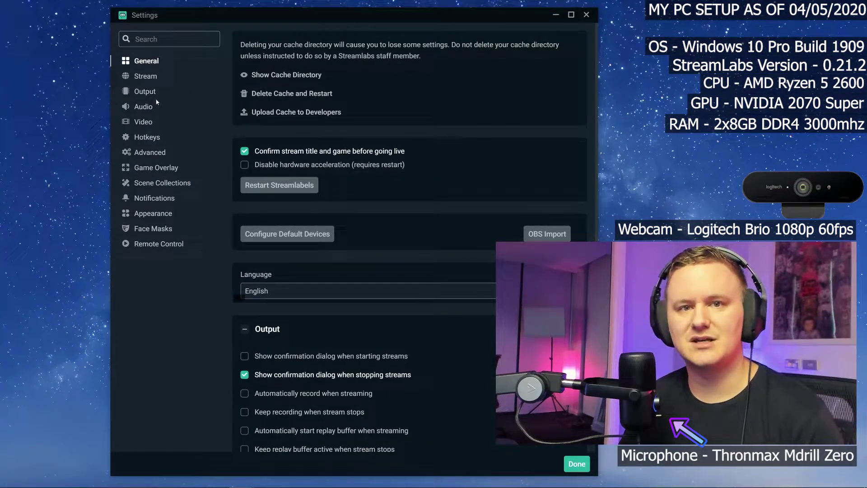
mouse_move(206, 17)
mouse_down()
mouse_move(134, 13)
mouse_move(219, 17)
mouse_move(209, 9)
mouse_up()
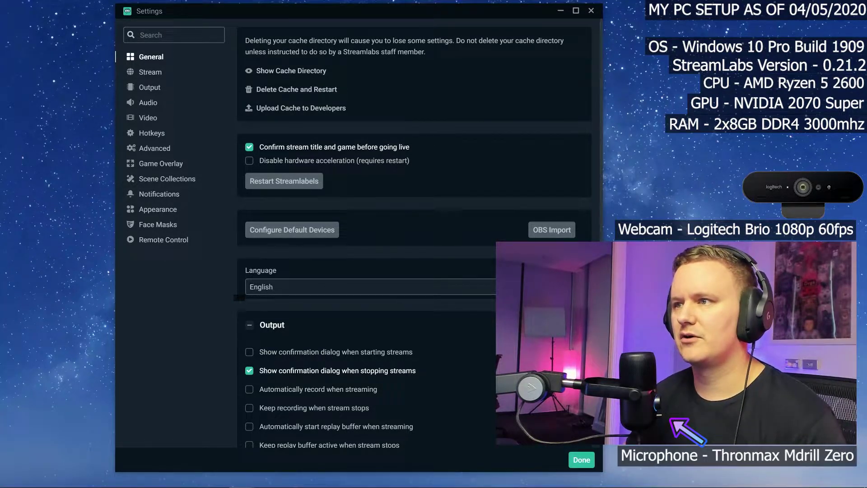
click(150, 89)
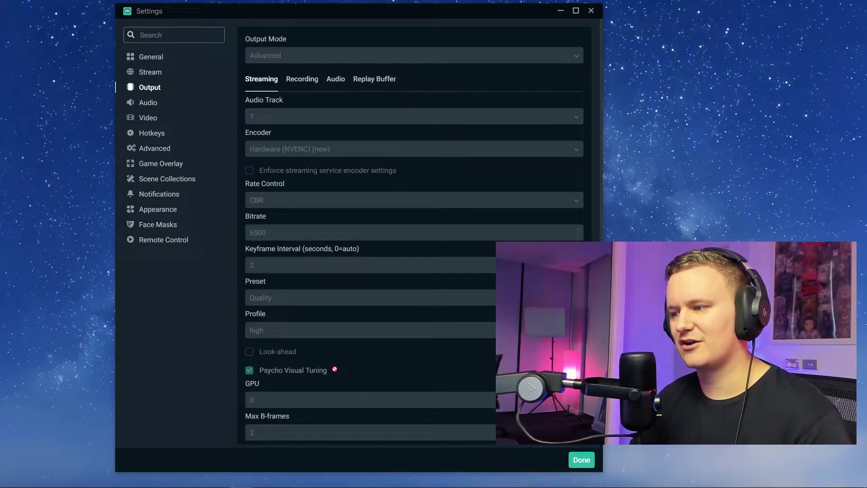
scroll(334, 370, down, 1)
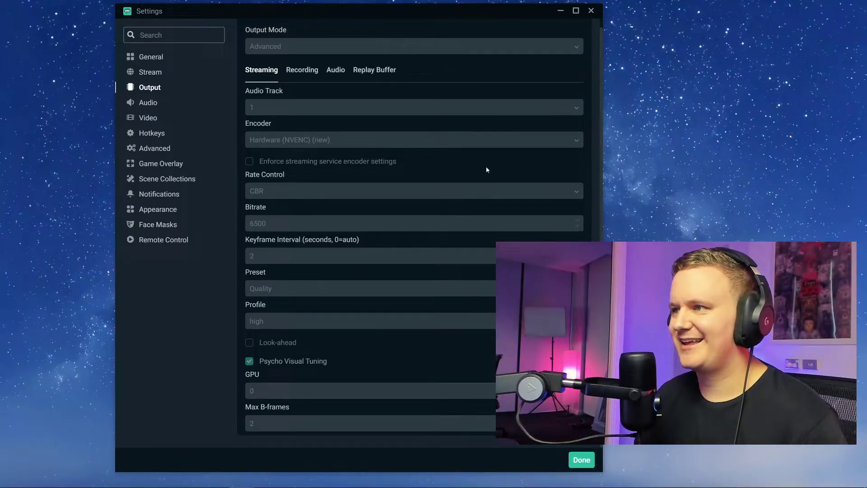
- Review the Recording output settings, from recording path and format through encoder, bitrate, GPU and Max B-frames
click(302, 76)
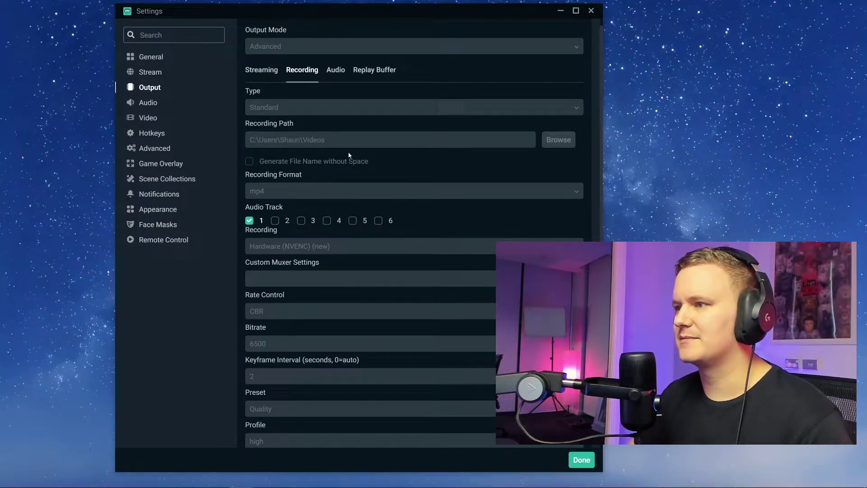
scroll(346, 176, down, 2)
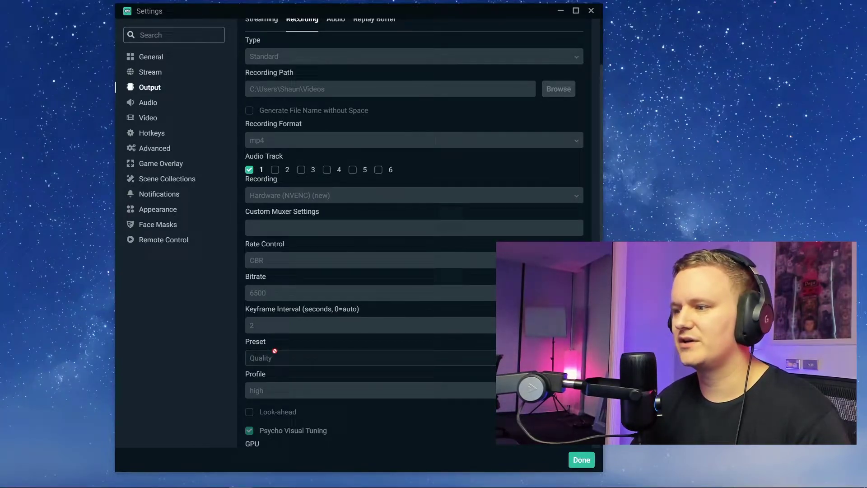
scroll(275, 350, down, 1)
scroll(276, 351, down, 1)
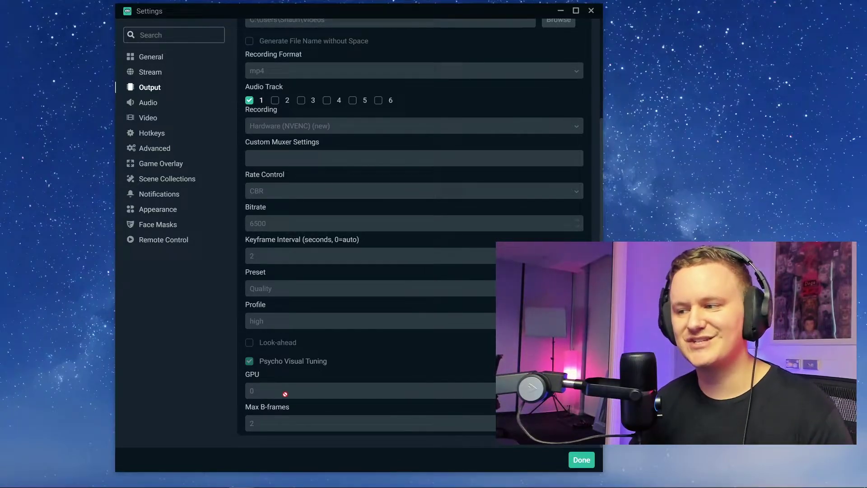
scroll(285, 412, up, 3)
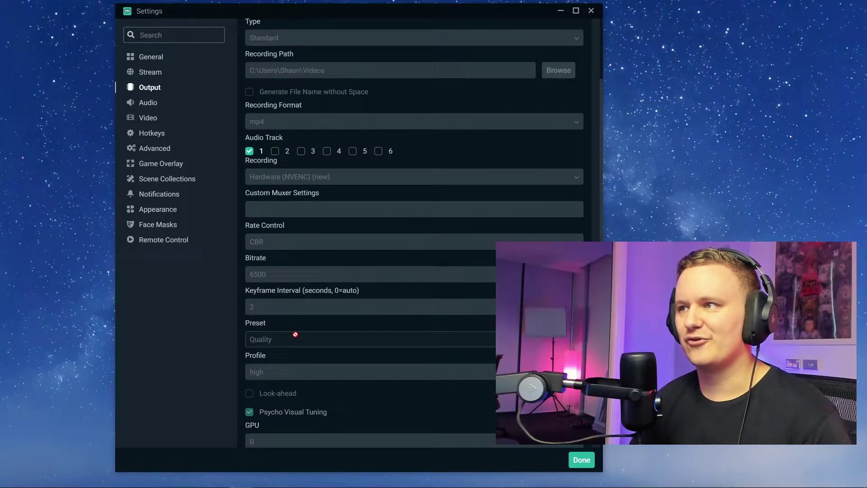
scroll(295, 337, up, 4)
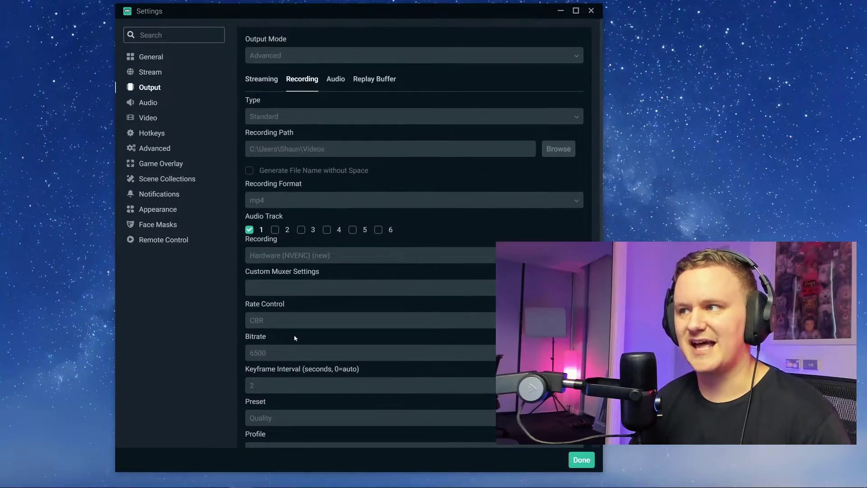
- Check the output audio track bitrates, the audio devices and the video resolution and FPS settings
click(337, 81)
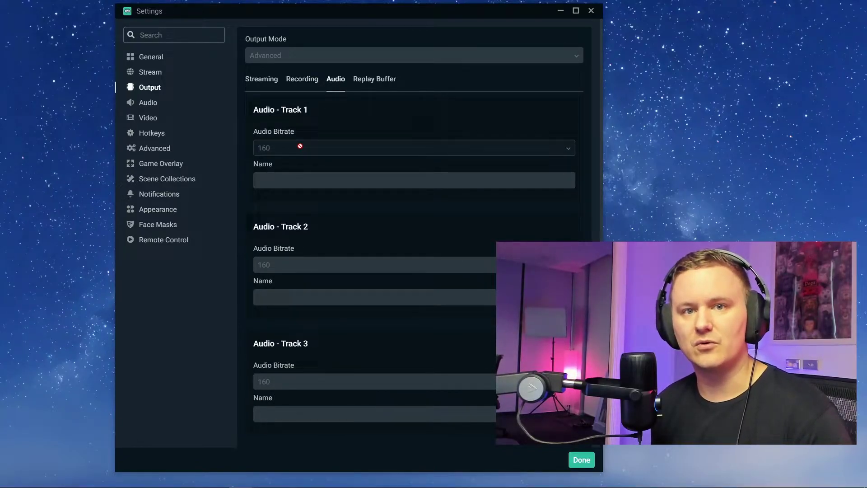
click(145, 104)
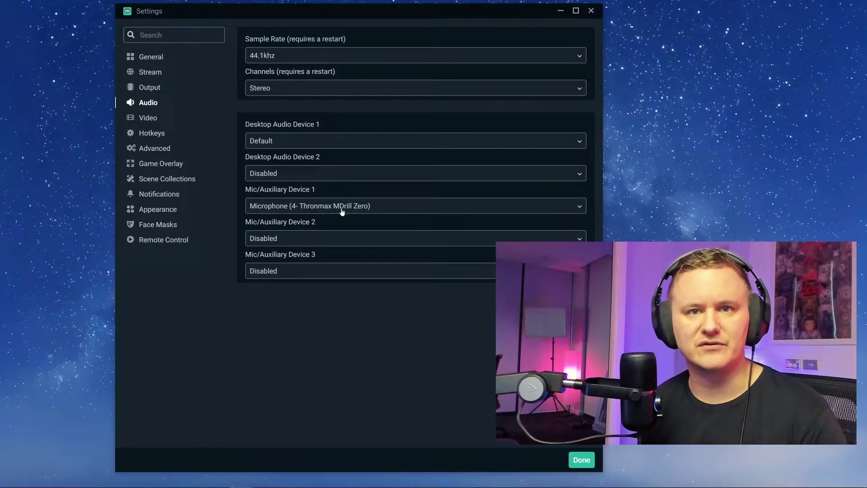
click(146, 119)
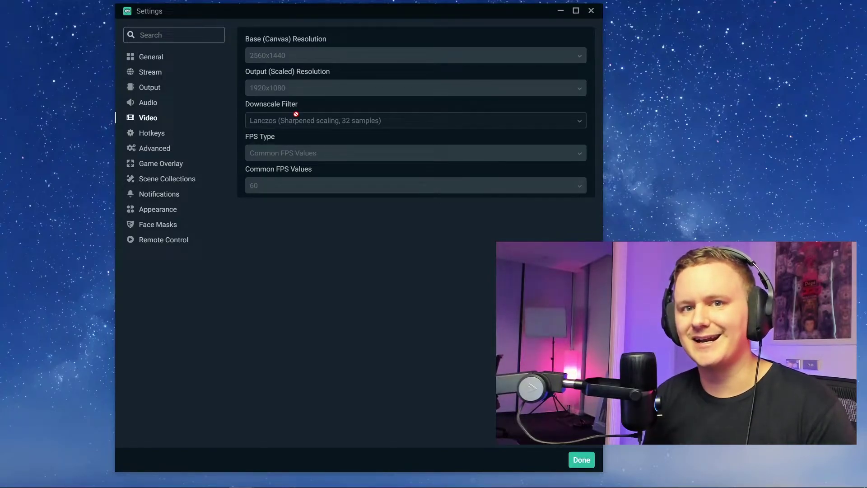
- Look over the hotkey assignments for streaming, recording and studio mode
click(152, 137)
scroll(356, 199, down, 2)
scroll(356, 200, up, 2)
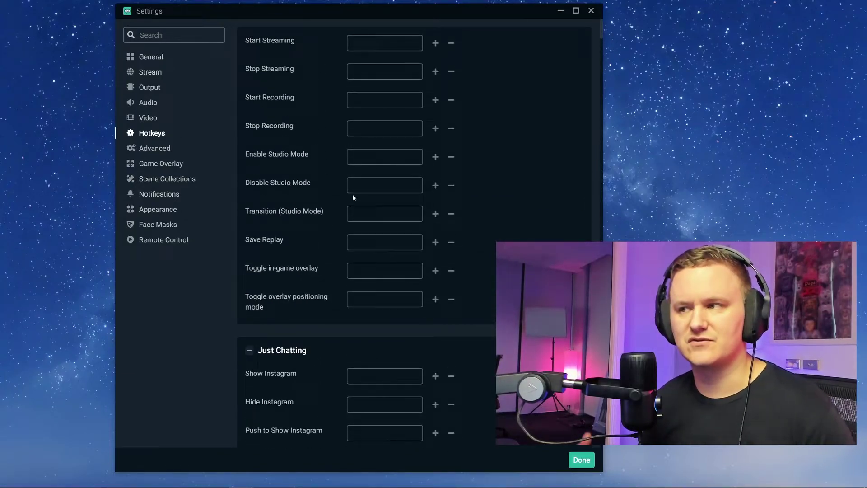
- Review the Advanced settings, from process priority and video colour format through stream delay, network, sources and media files
click(151, 152)
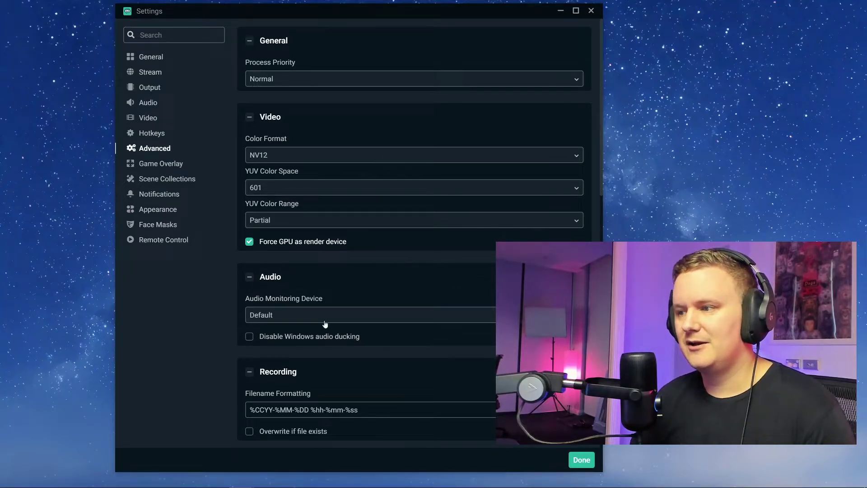
scroll(310, 290, down, 7)
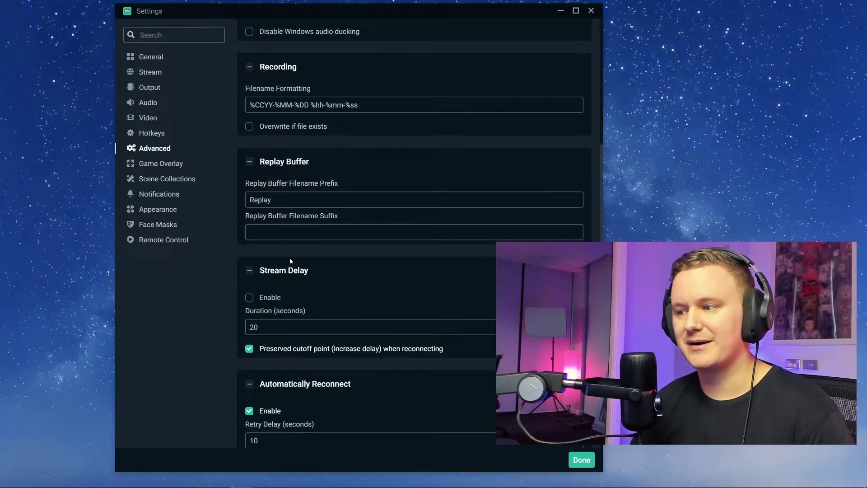
scroll(291, 269, down, 1)
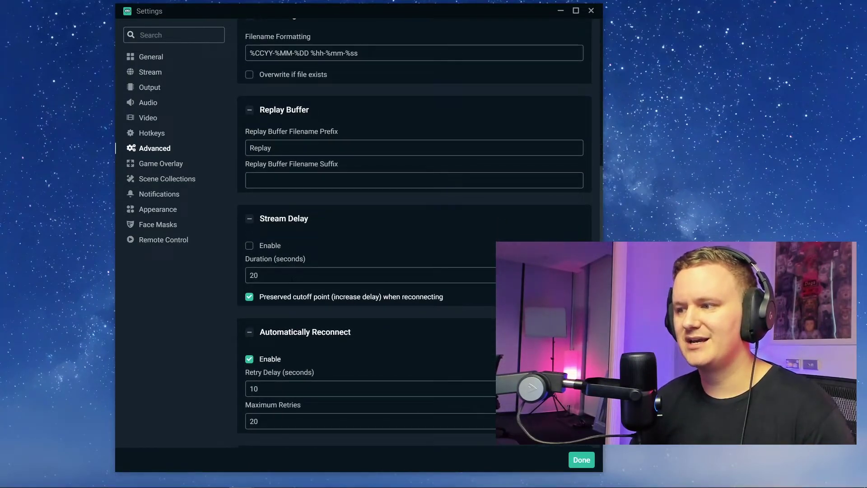
scroll(292, 278, down, 4)
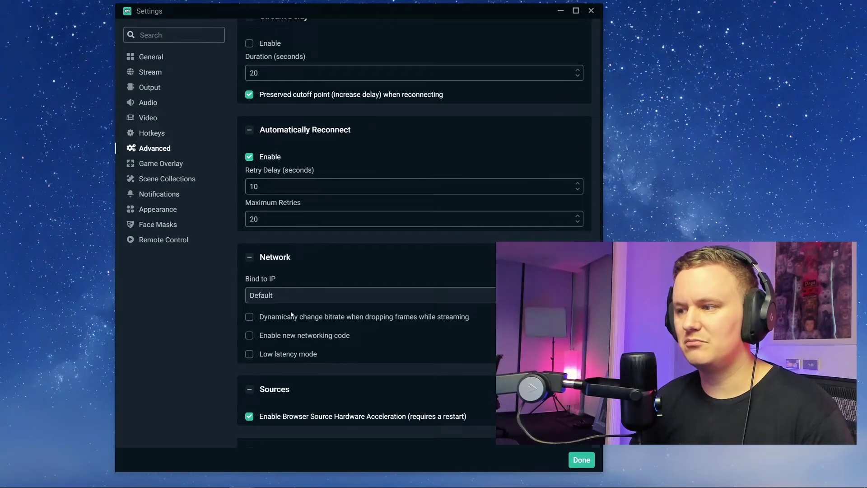
scroll(291, 315, down, 1)
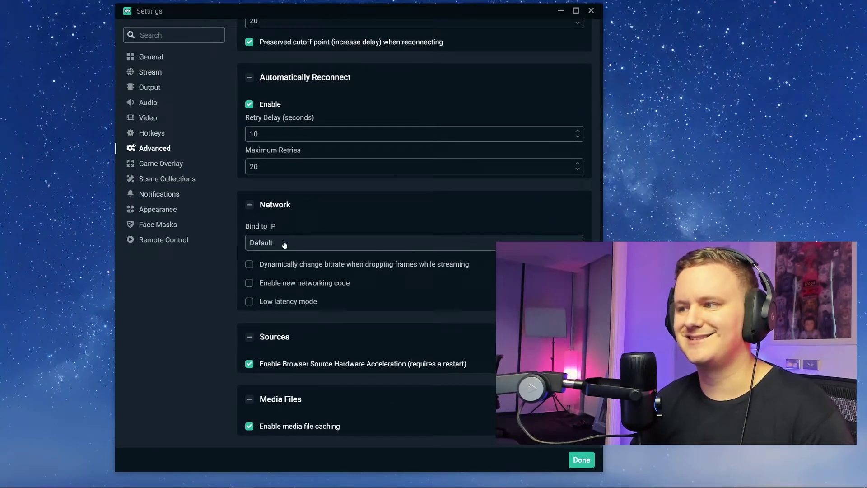
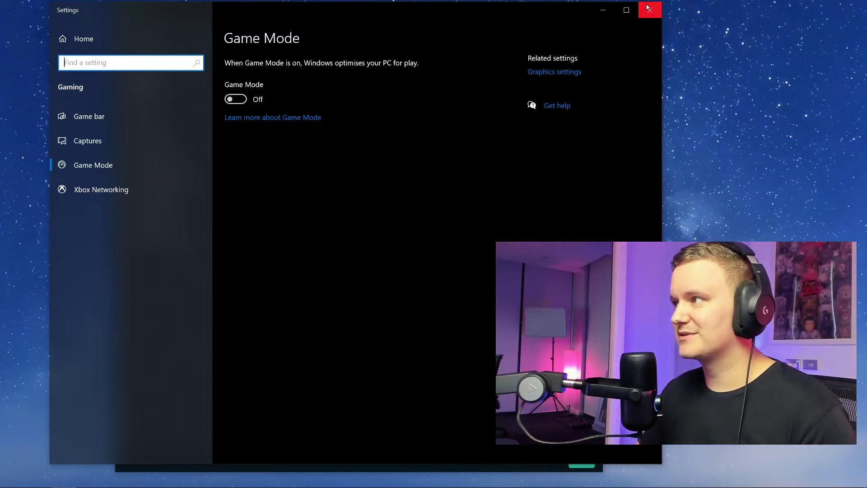
- Find Streamlabs OBS in the Windows list of installed apps and open the file location of its shortcut
mouse_move(13, 480)
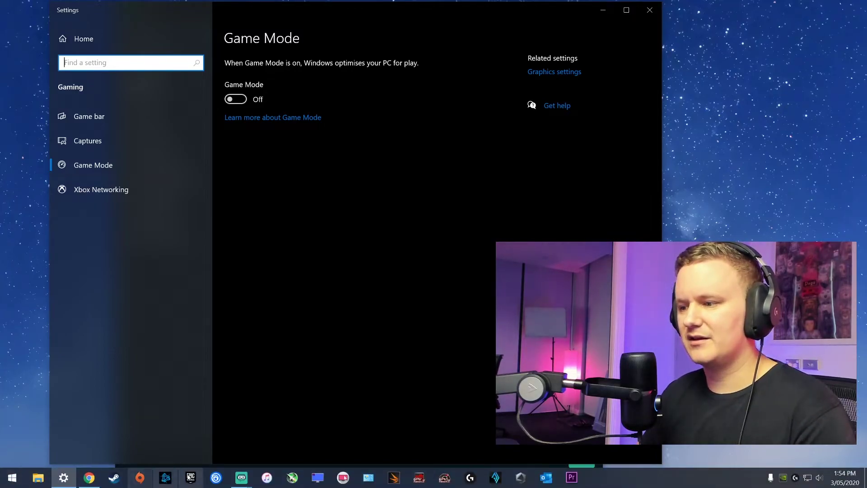
click(38, 481)
click(12, 478)
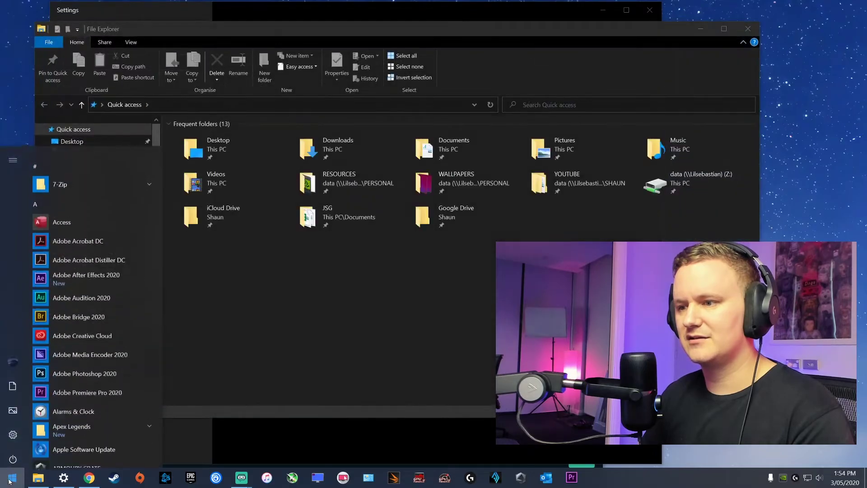
scroll(103, 341, down, 5)
scroll(103, 344, down, 15)
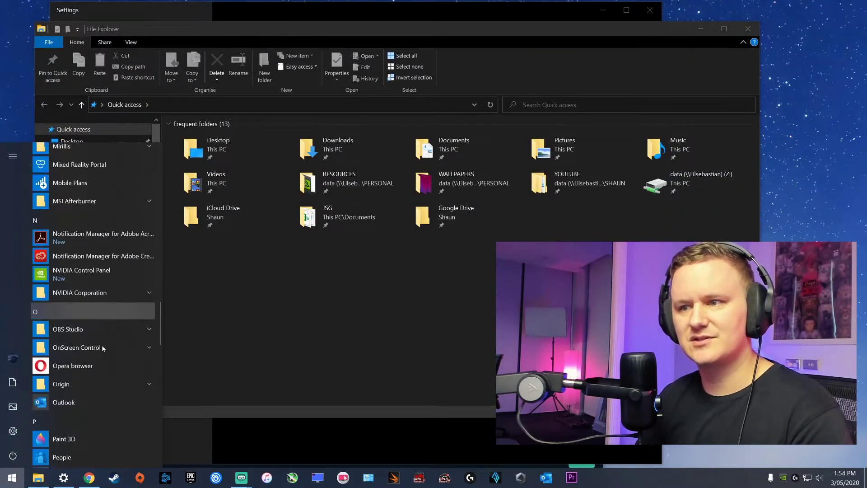
scroll(102, 351, down, 5)
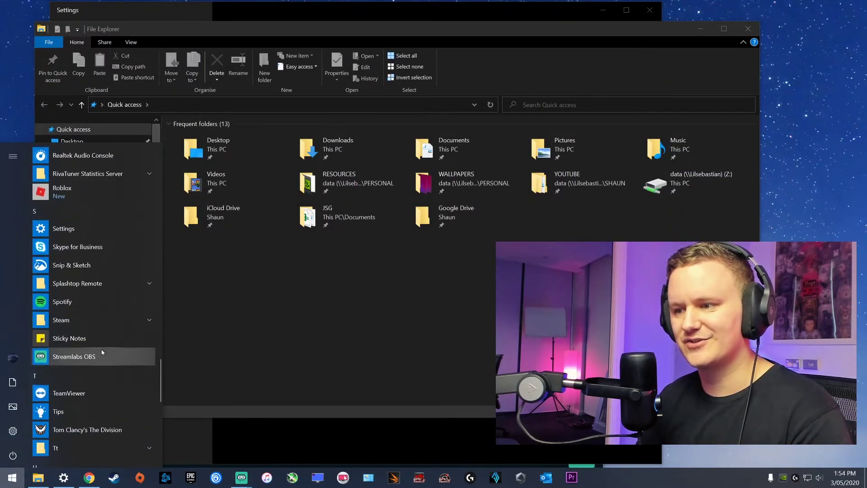
right_click(83, 354)
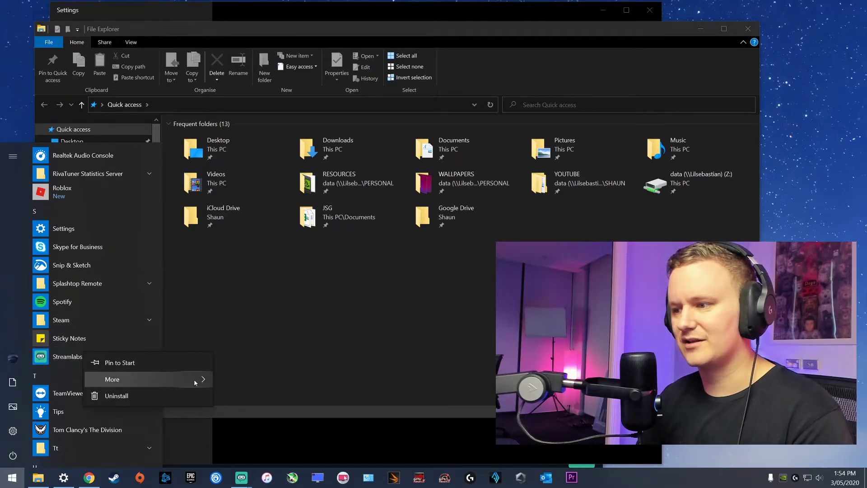
mouse_move(189, 378)
click(263, 415)
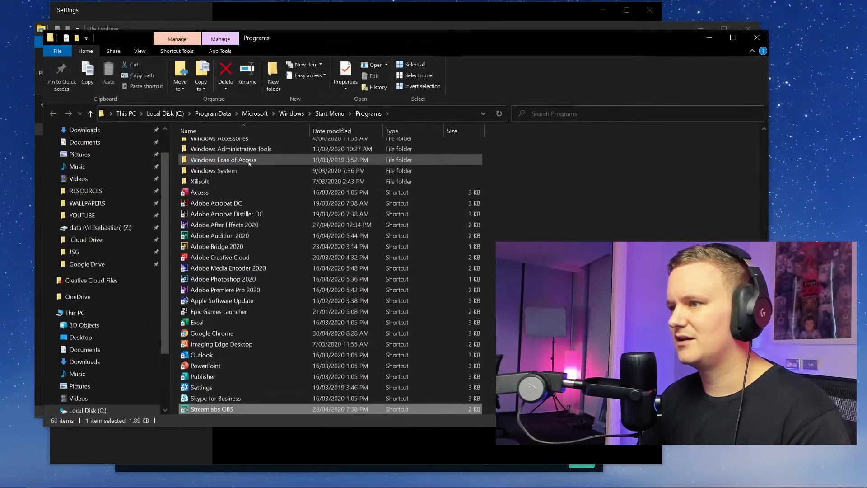
- View the Streamlabs OBS shortcut's properties and open the folder that holds its target program
right_click(226, 409)
click(253, 401)
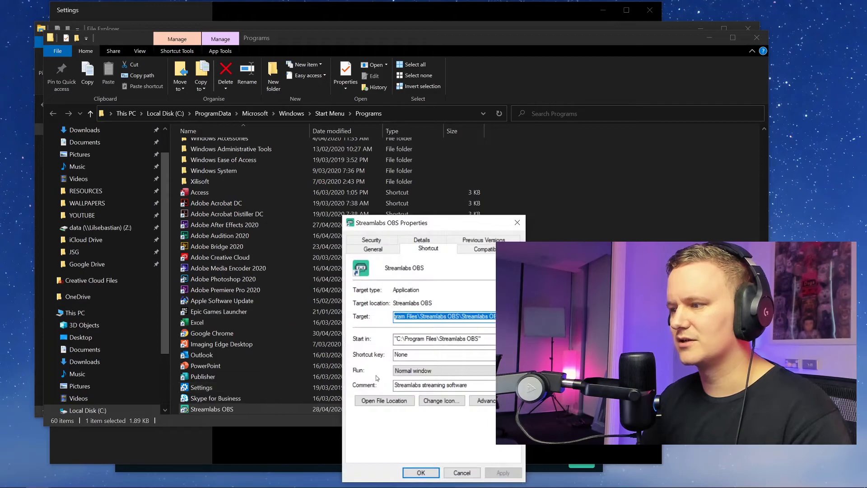
click(358, 234)
drag(386, 212, 310, 148)
click(336, 170)
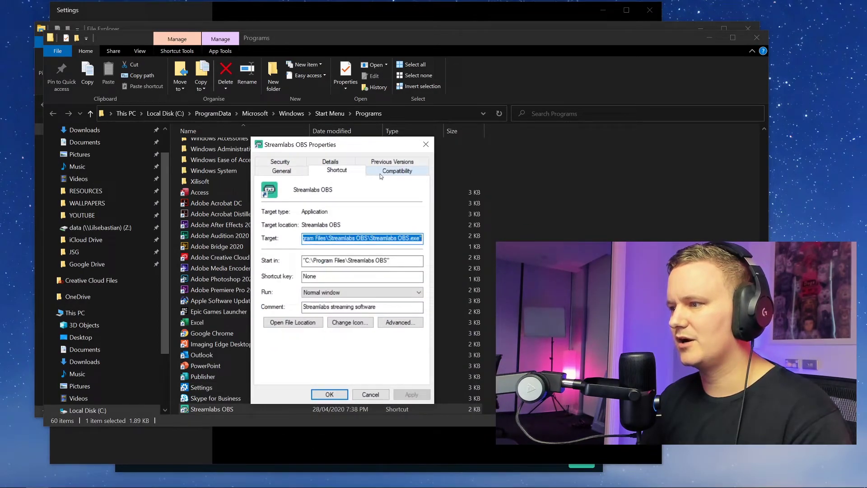
click(309, 323)
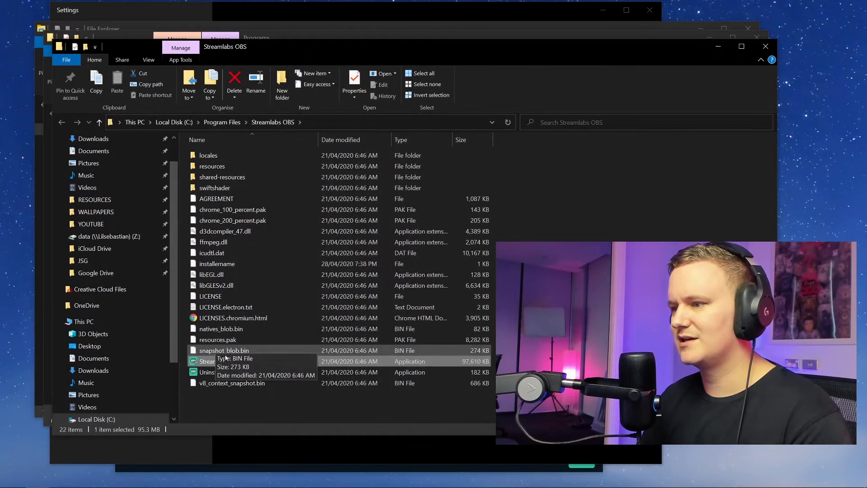
- Open the compatibility settings in the properties of Streamlabs OBS.exe
right_click(229, 363)
click(257, 354)
drag(407, 223, 390, 136)
click(367, 119)
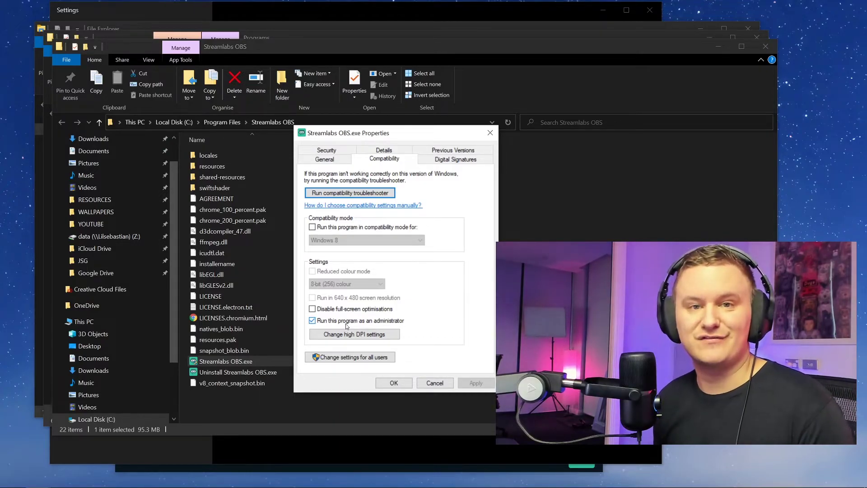
- Accept the Streamlabs OBS.exe properties with running as an administrator enabled, and close the open File Explorer and Windows Settings windows
click(394, 383)
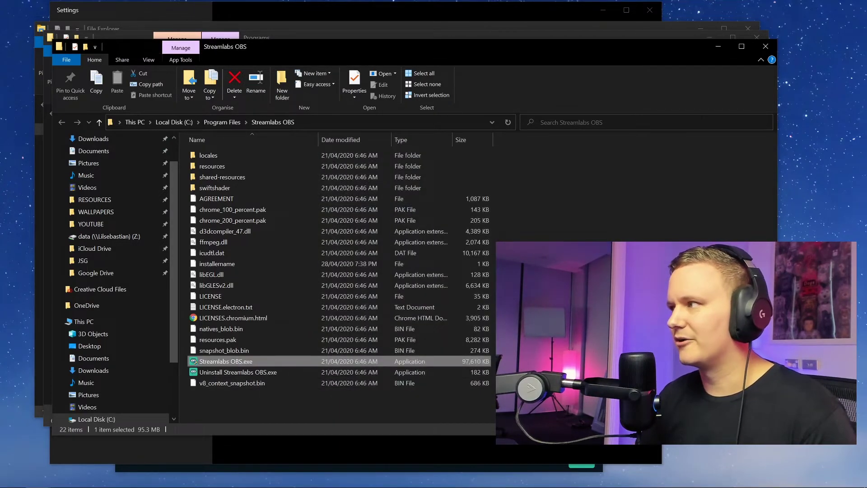
click(766, 46)
click(756, 37)
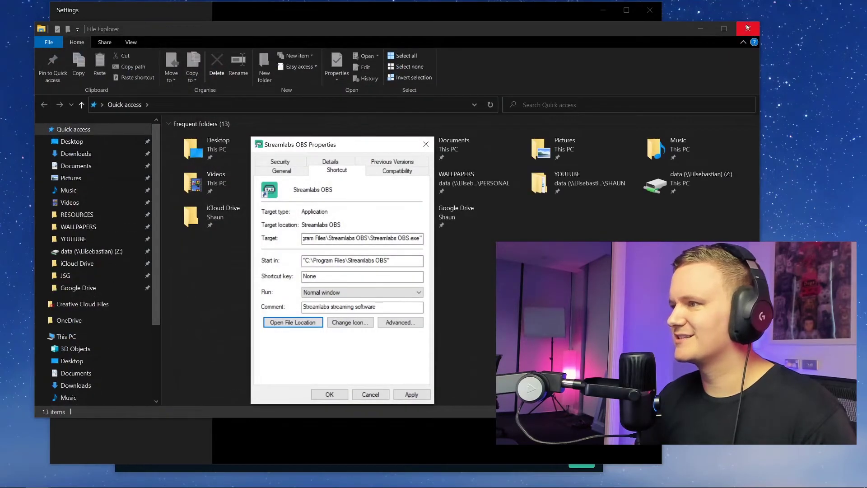
click(747, 28)
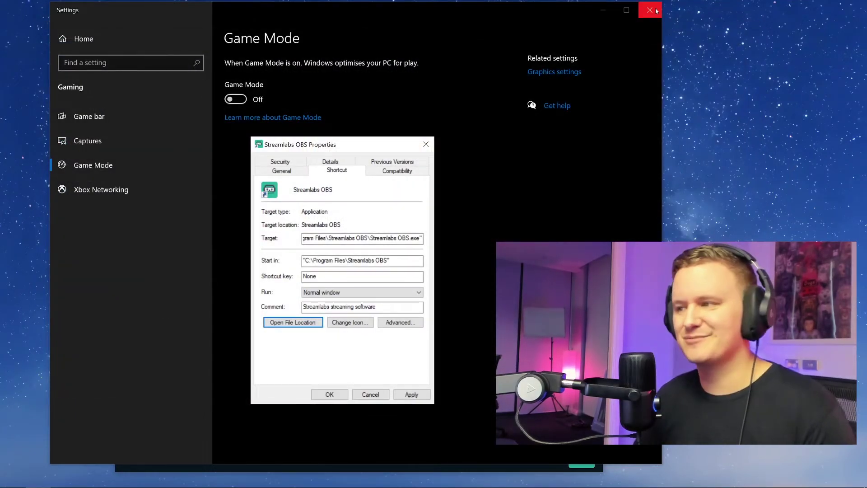
click(656, 11)
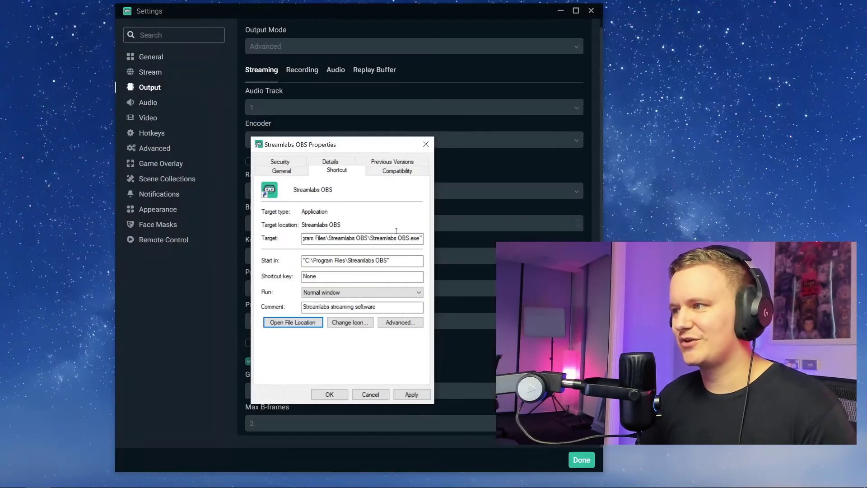
- Close the Streamlabs OBS shortcut's properties, leaving the Streamlabs OBS output settings open
click(330, 395)
click(398, 292)
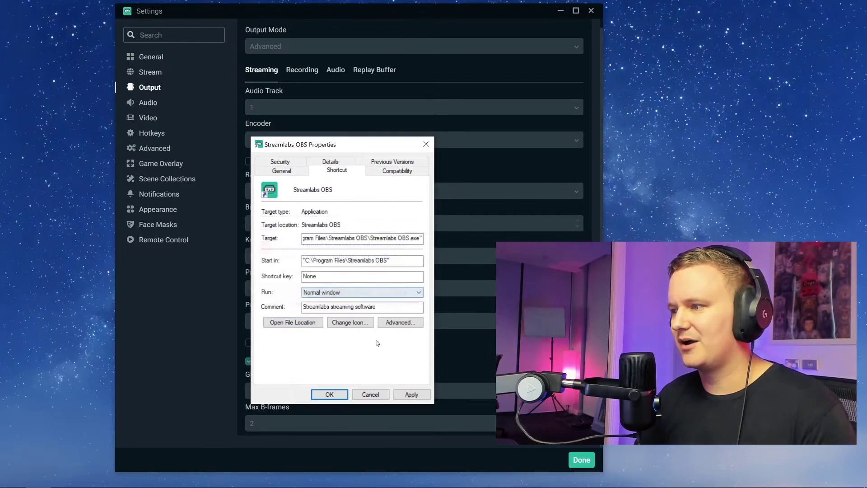
click(411, 394)
click(370, 395)
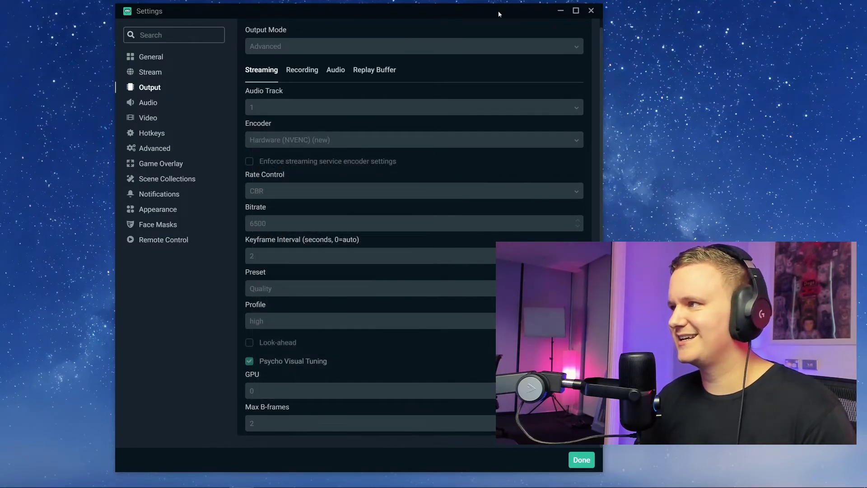